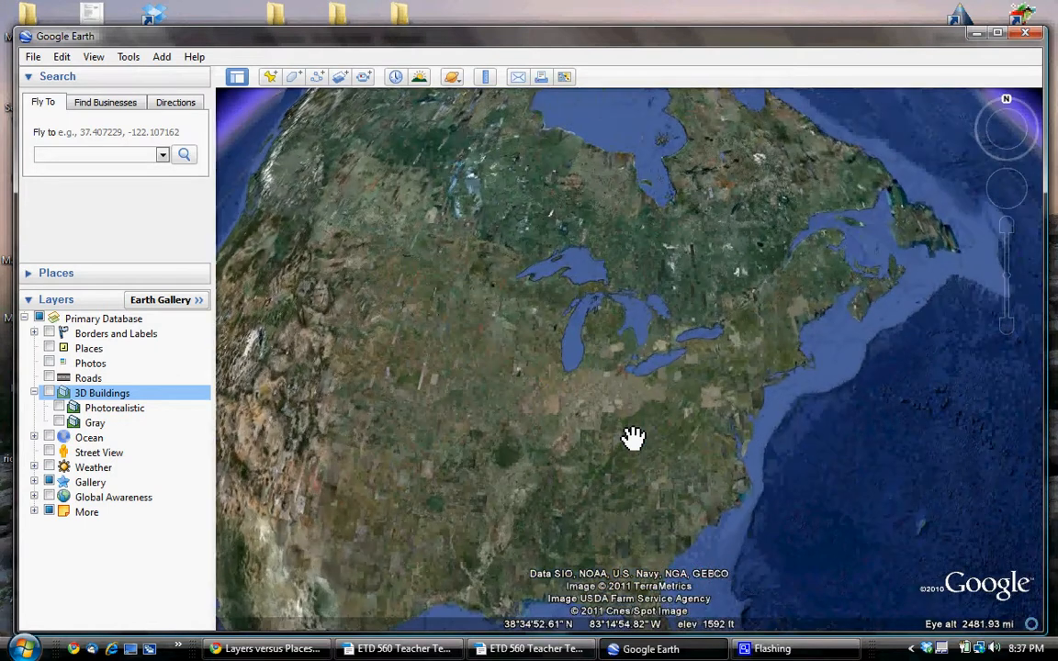
Step: Turn on the Borders and Labels layer over the eastern half of North America
scroll(634, 437, "up", 2)
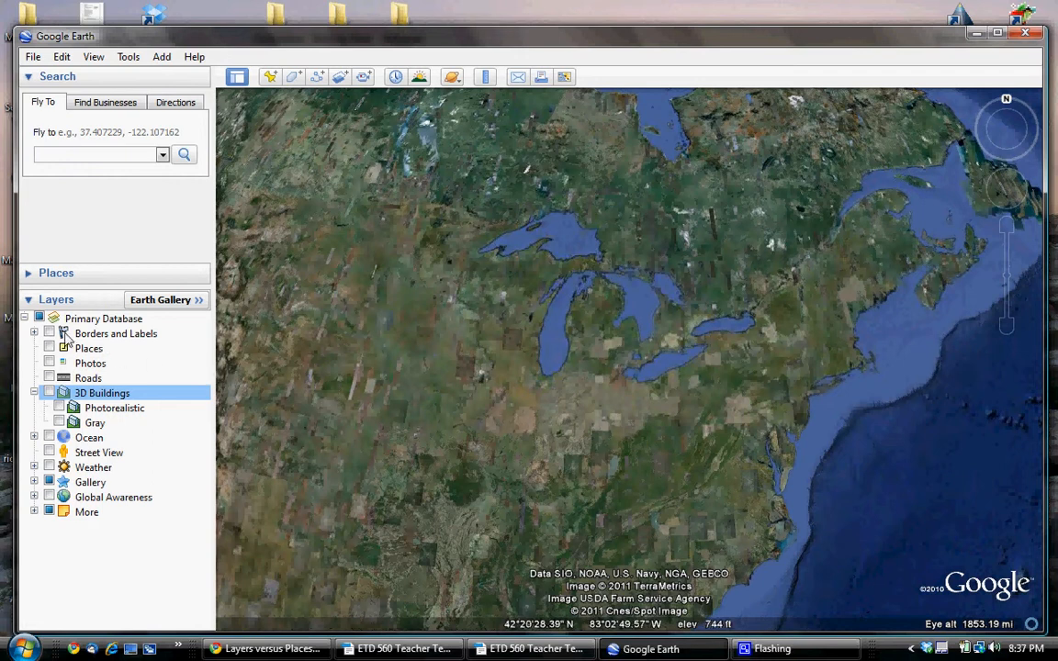
left_click(49, 335)
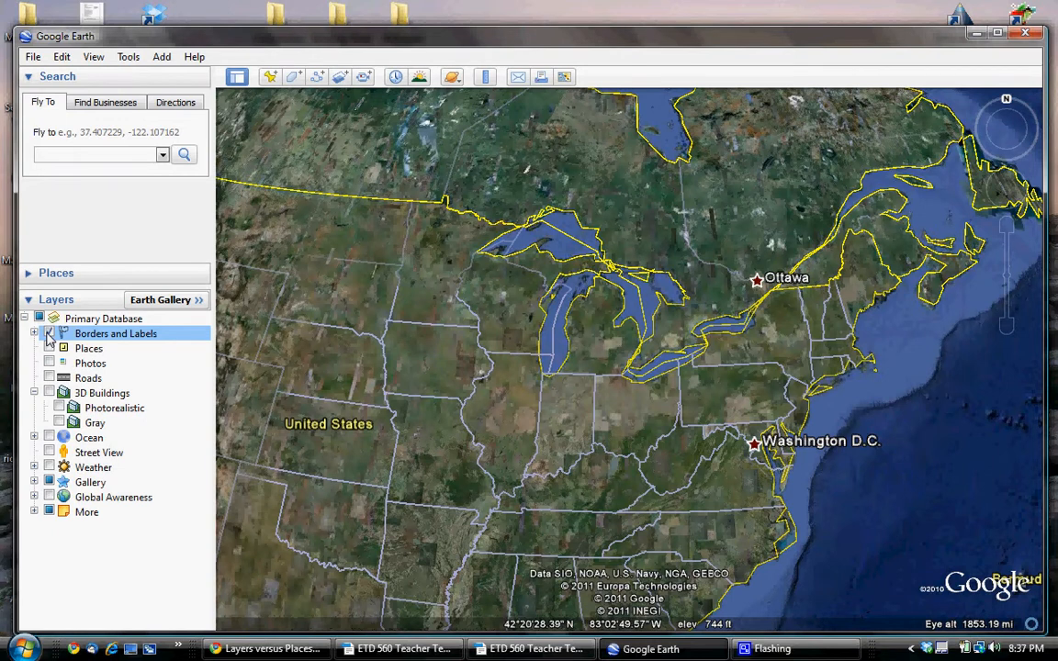
Step: Examine the state borders, county lines and city labels while closing in on the Detroit area
scroll(524, 467, "down", 2)
scroll(524, 467, "up", 2)
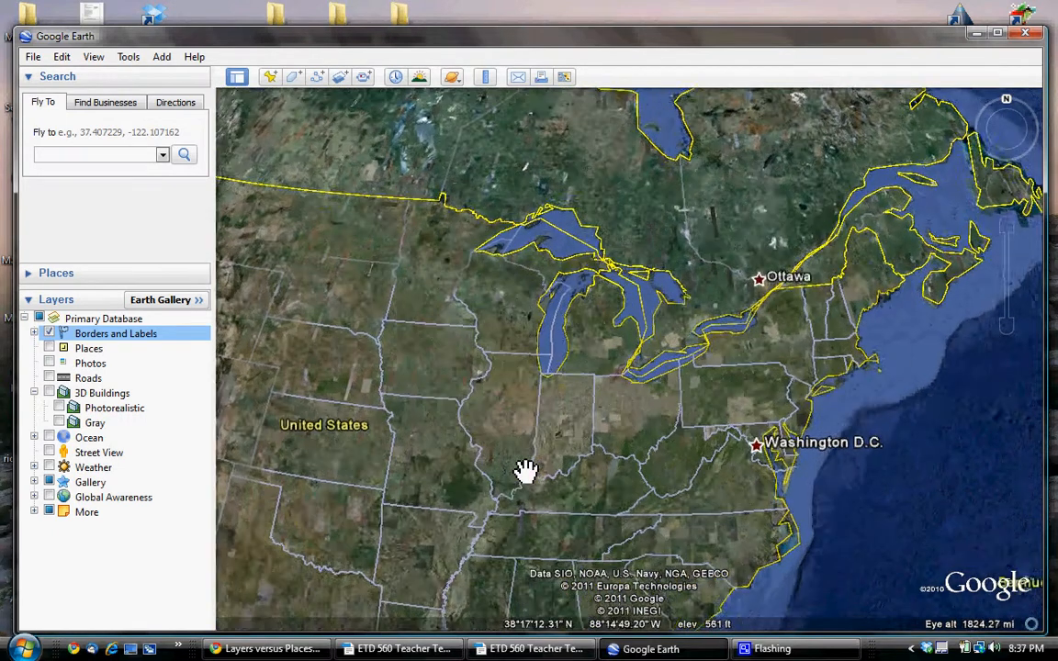
scroll(524, 470, "up", 2)
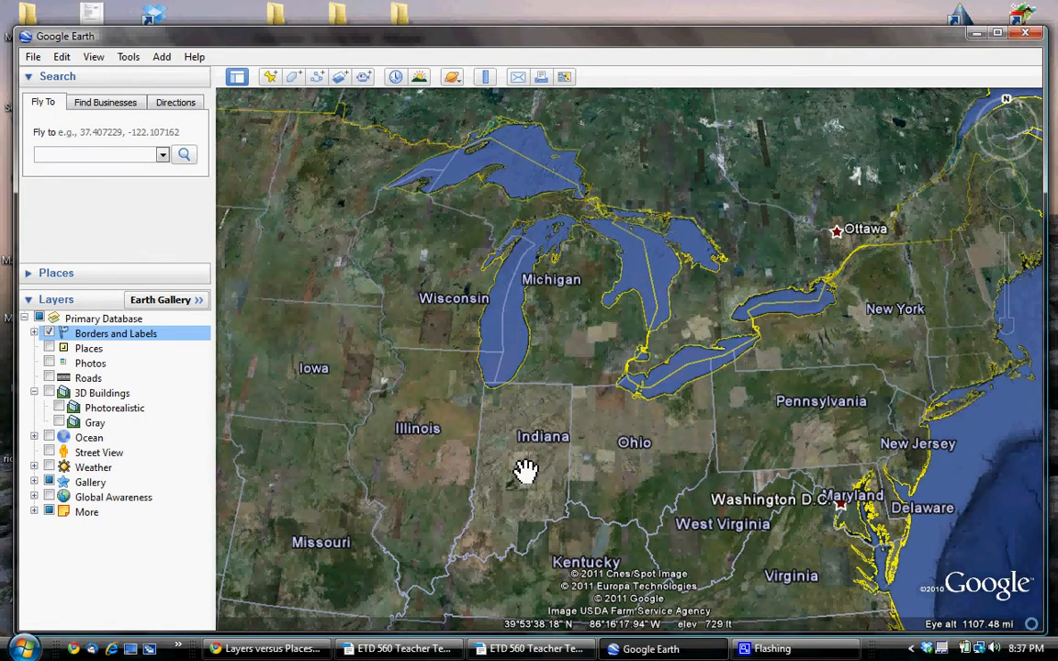
scroll(525, 470, "up", 2)
scroll(525, 471, "up", 1)
scroll(526, 471, "up", 2)
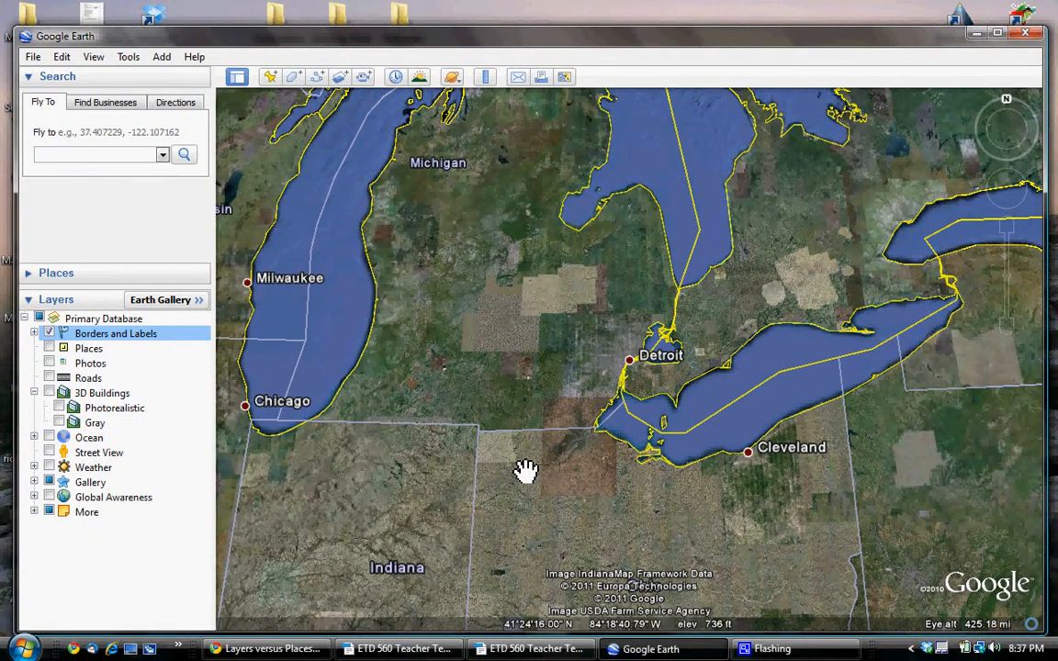
scroll(524, 470, "up", 1)
scroll(525, 471, "up", 1)
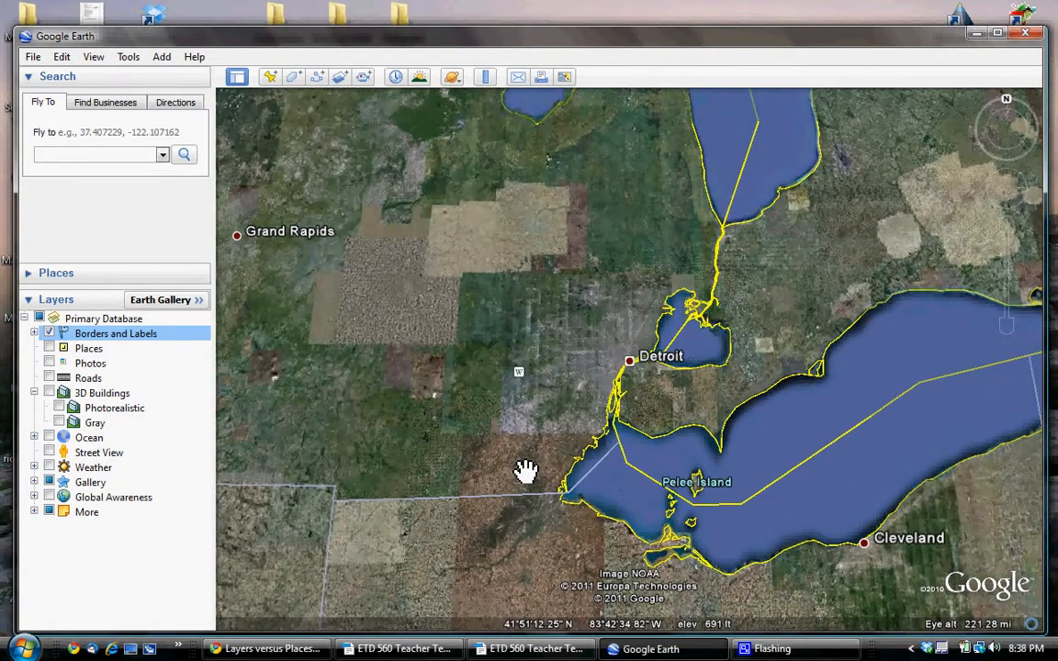
scroll(525, 470, "up", 1)
scroll(525, 470, "up", 1)
scroll(525, 470, "up", 1)
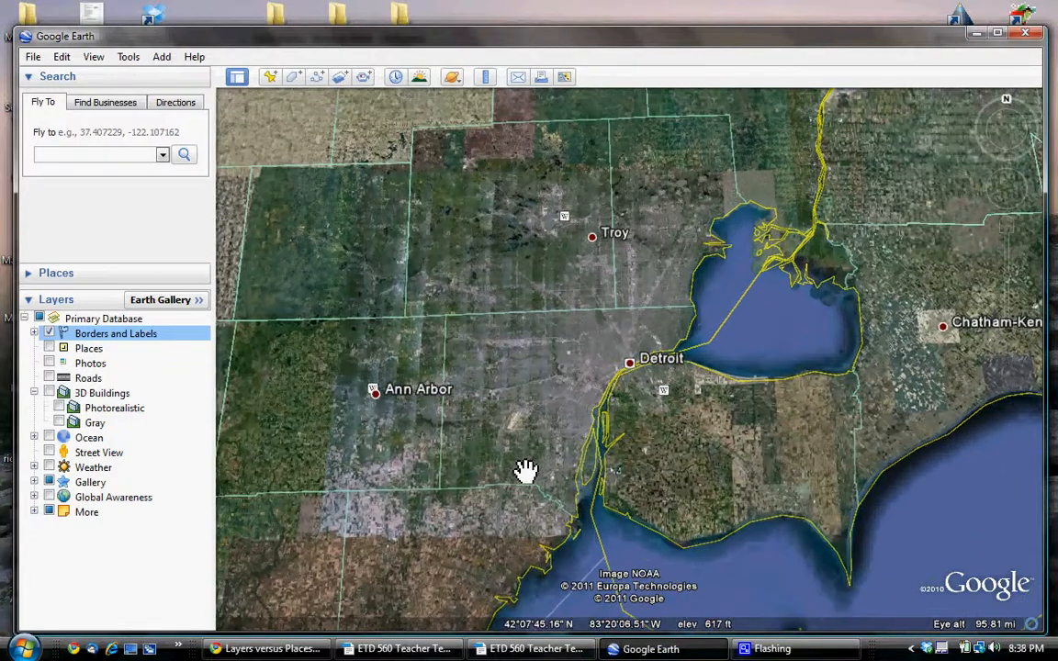
scroll(526, 471, "up", 1)
scroll(525, 470, "up", 1)
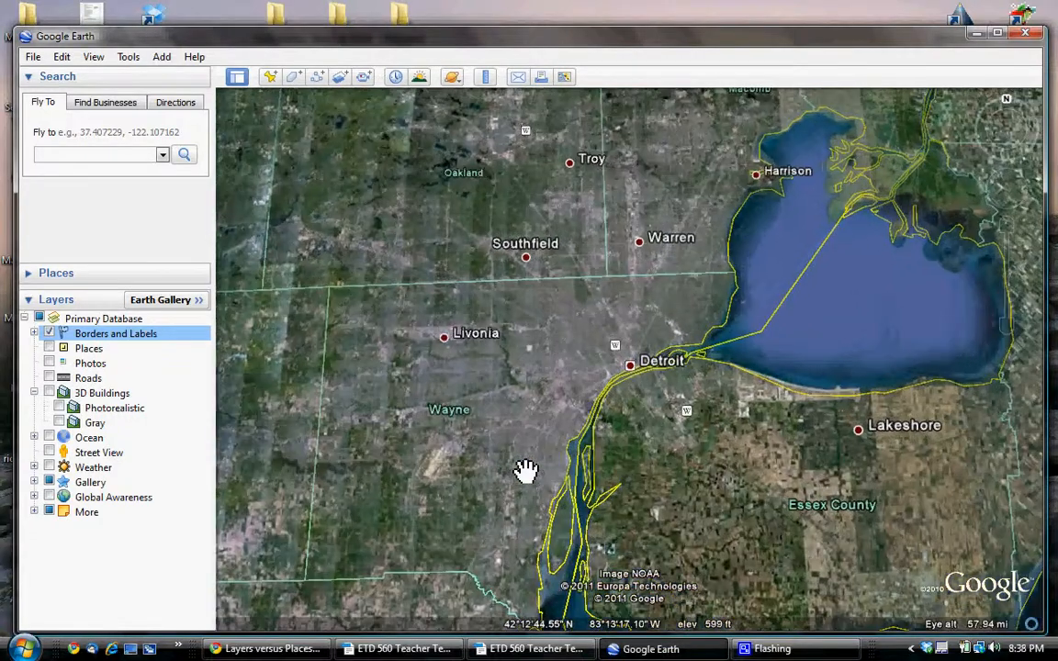
scroll(526, 470, "up", 1)
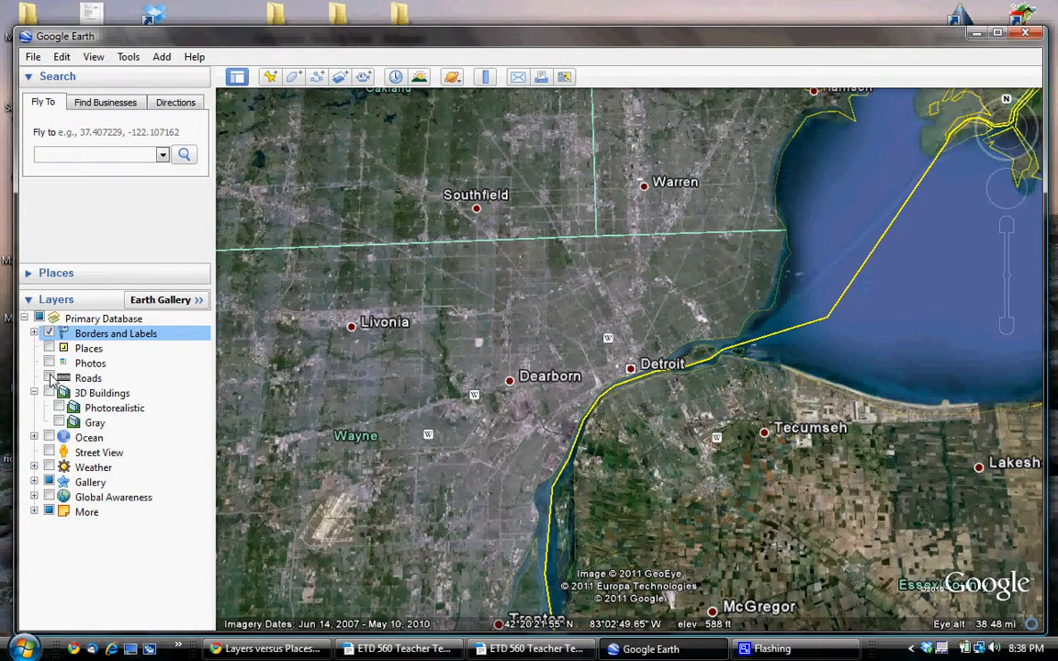
Step: Turn on the Roads layer and the 3D Buildings layer with its Photorealistic and Gray sublayers
left_click(50, 378)
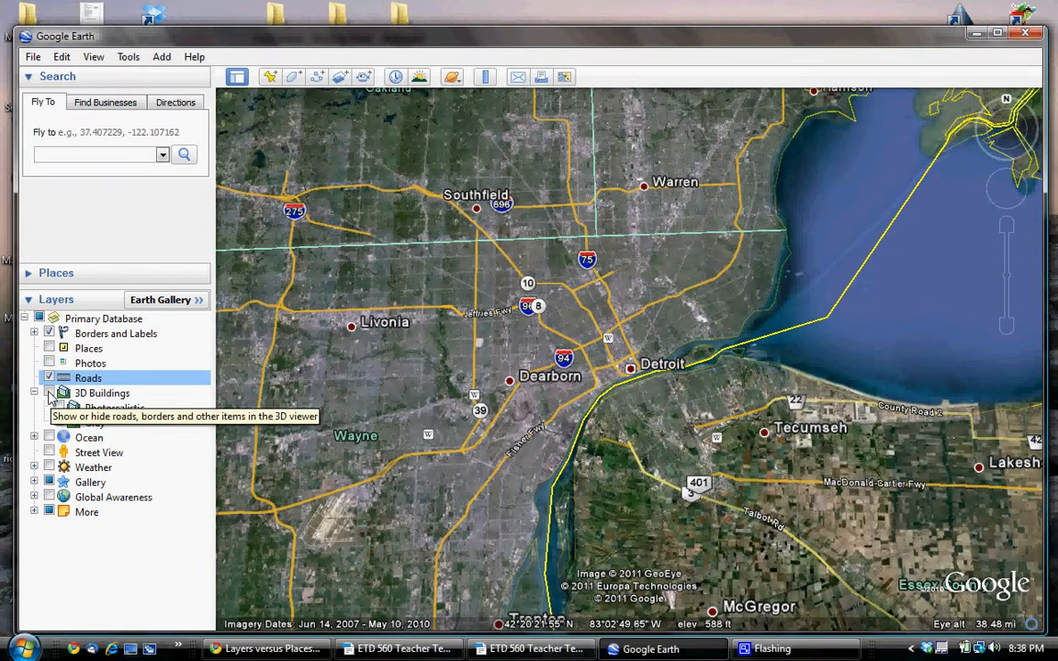
left_click(50, 393)
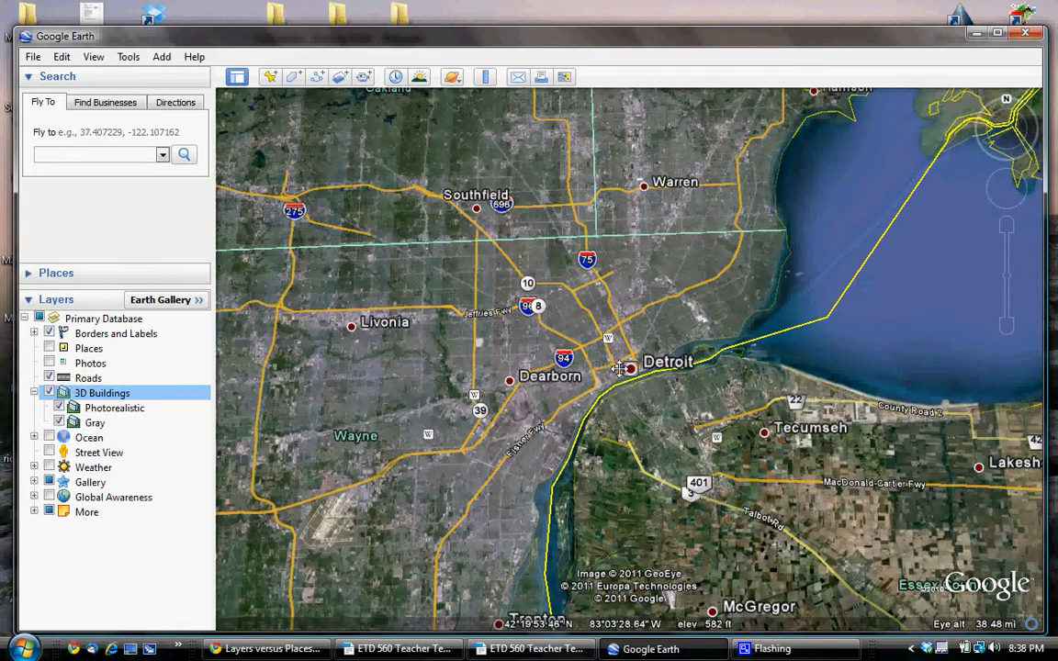
Step: Zoom in from the Detroit area to the downtown baseball stadium to view its 3D building model
scroll(620, 368, "up", 3)
scroll(620, 369, "up", 3)
scroll(620, 369, "up", 5)
scroll(622, 380, "up", 3)
scroll(622, 379, "up", 2)
scroll(622, 379, "up", 2)
scroll(622, 379, "up", 2)
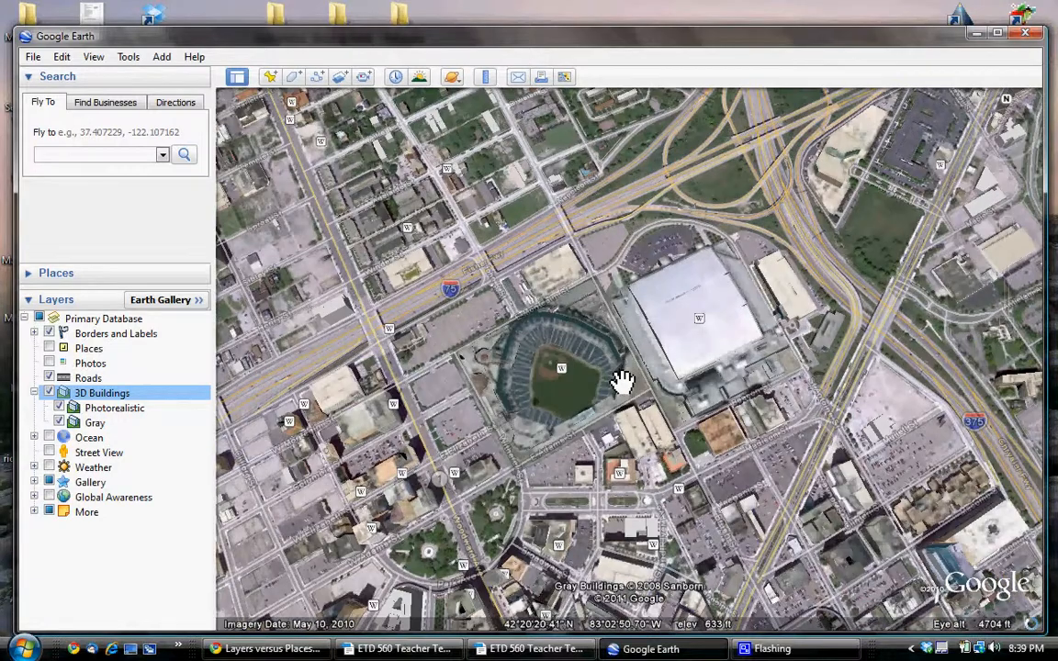
scroll(622, 379, "up", 3)
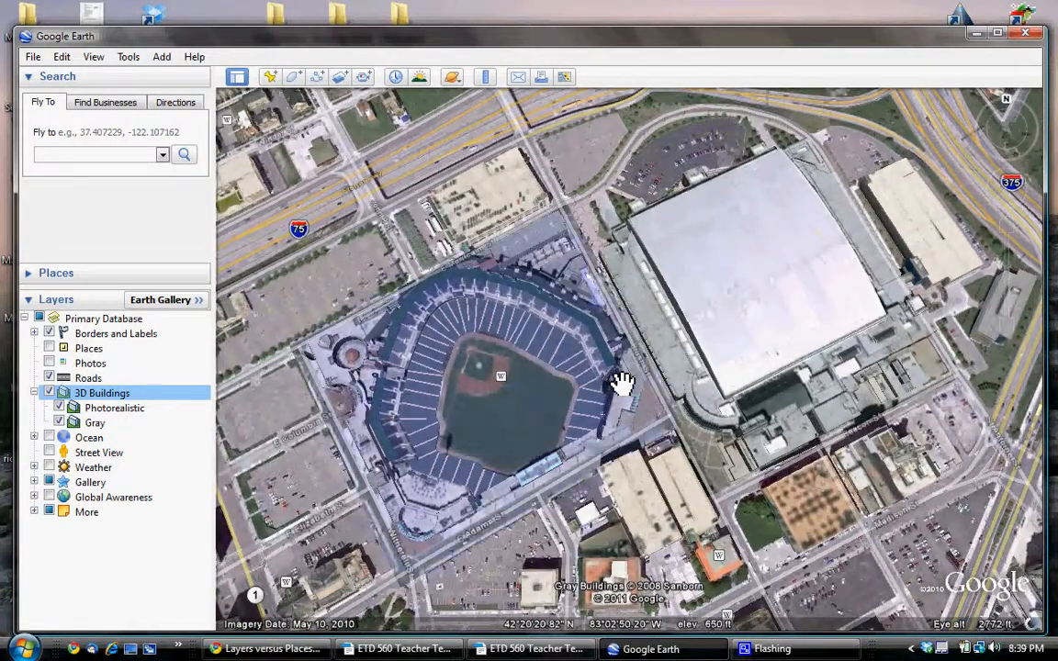
scroll(622, 379, "up", 1)
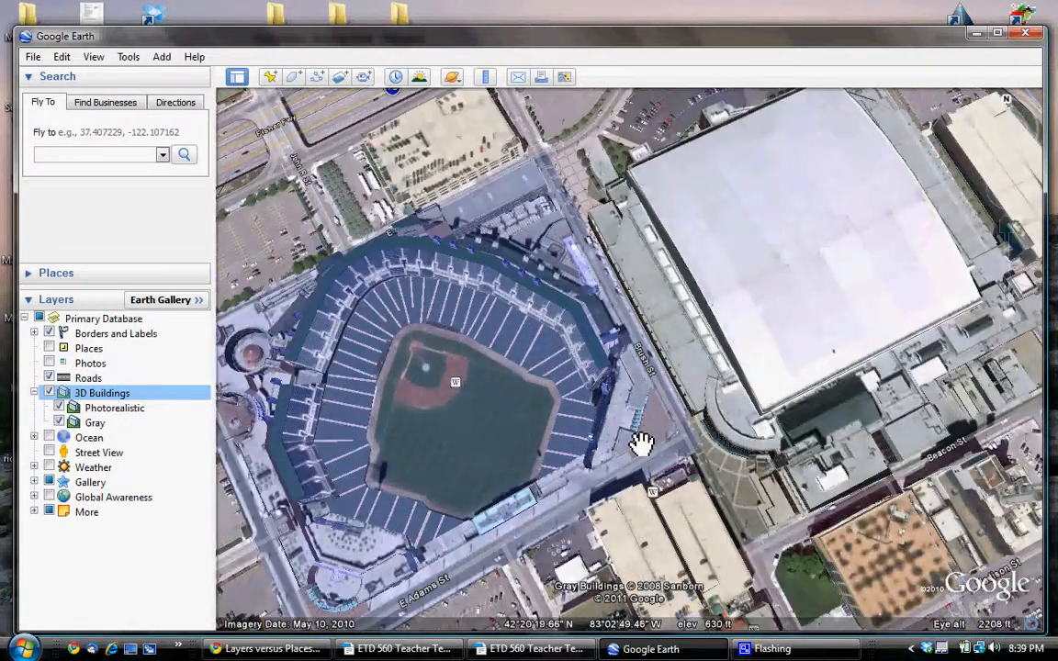
Step: Move in closer on the stadium and tilt the view to examine its 3D stands and field in perspective
left_click_drag(641, 434, 716, 396)
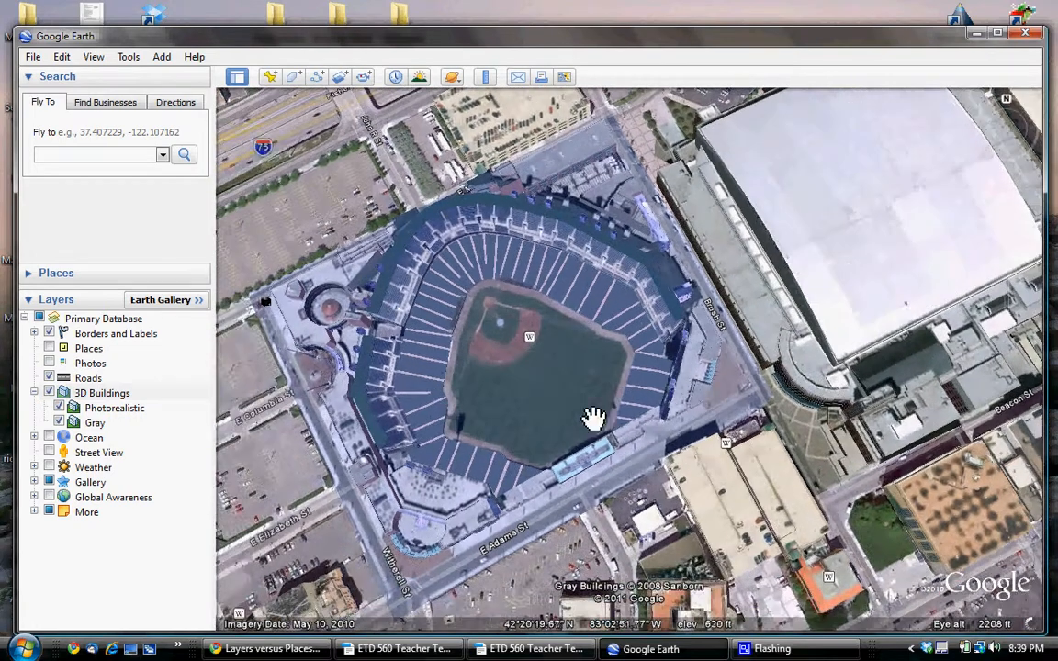
scroll(536, 415, "up", 1)
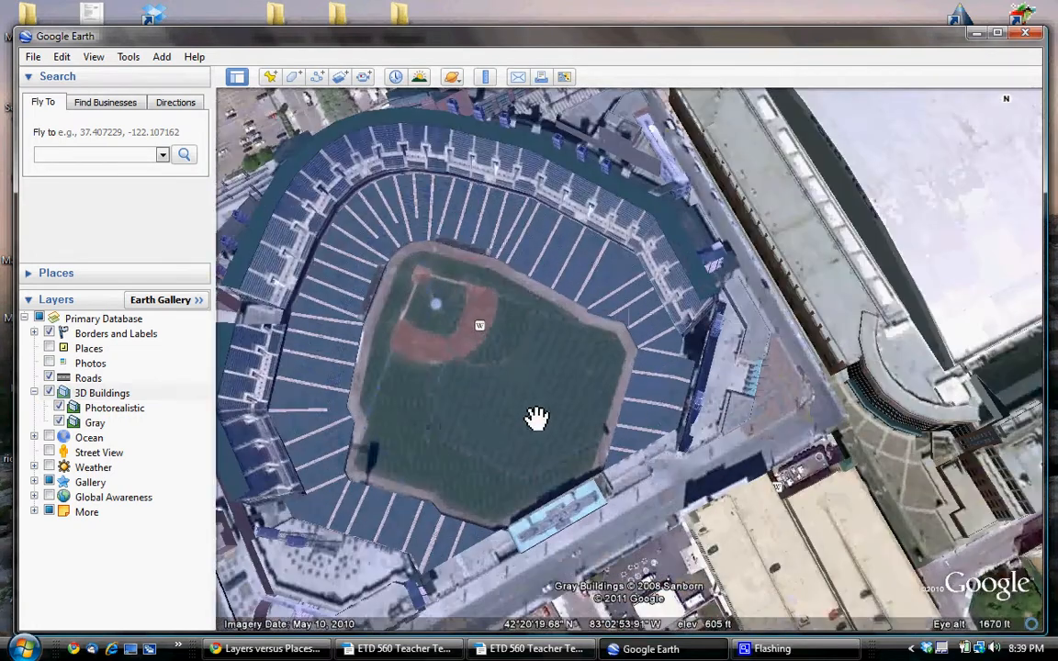
left_click_drag(560, 426, 687, 359)
left_click_drag(649, 452, 645, 397)
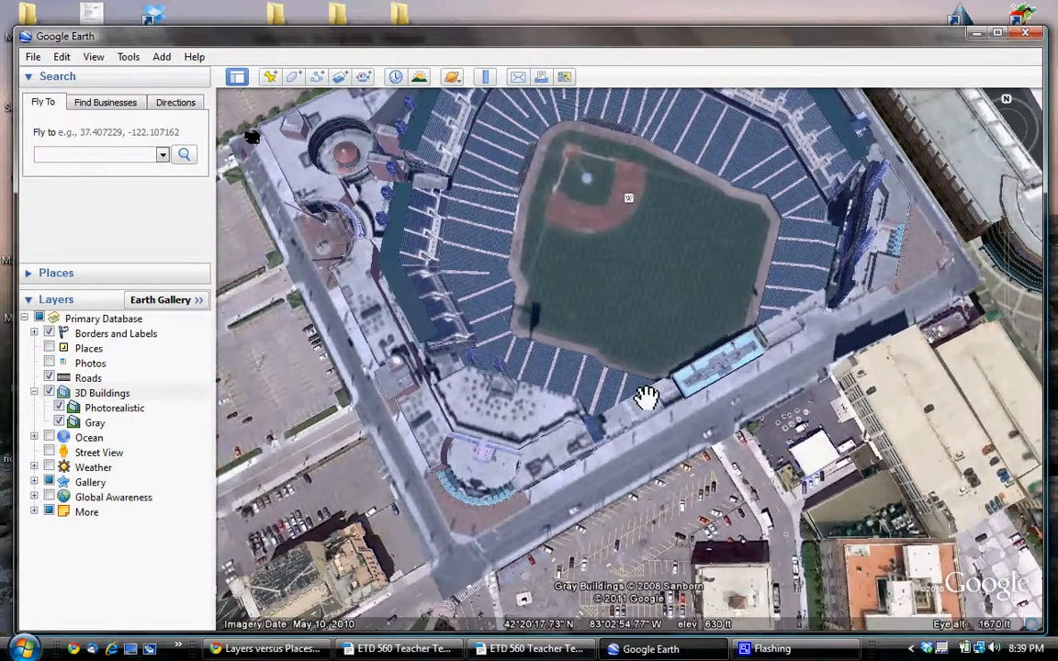
scroll(642, 397, "up", 1)
scroll(640, 402, "up", 2)
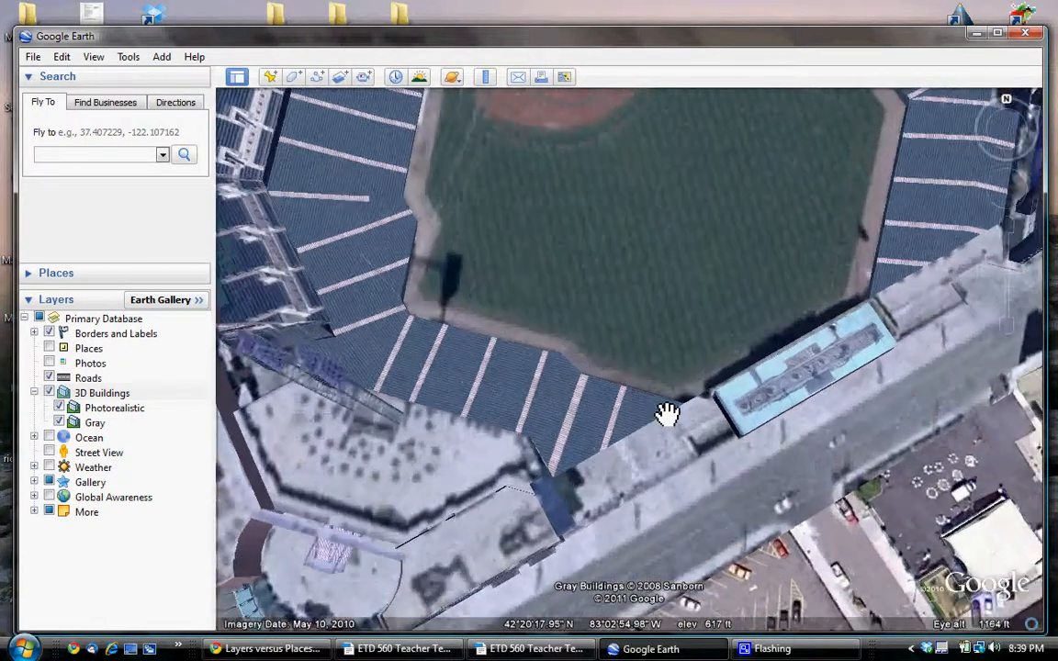
mouse_move(1007, 124)
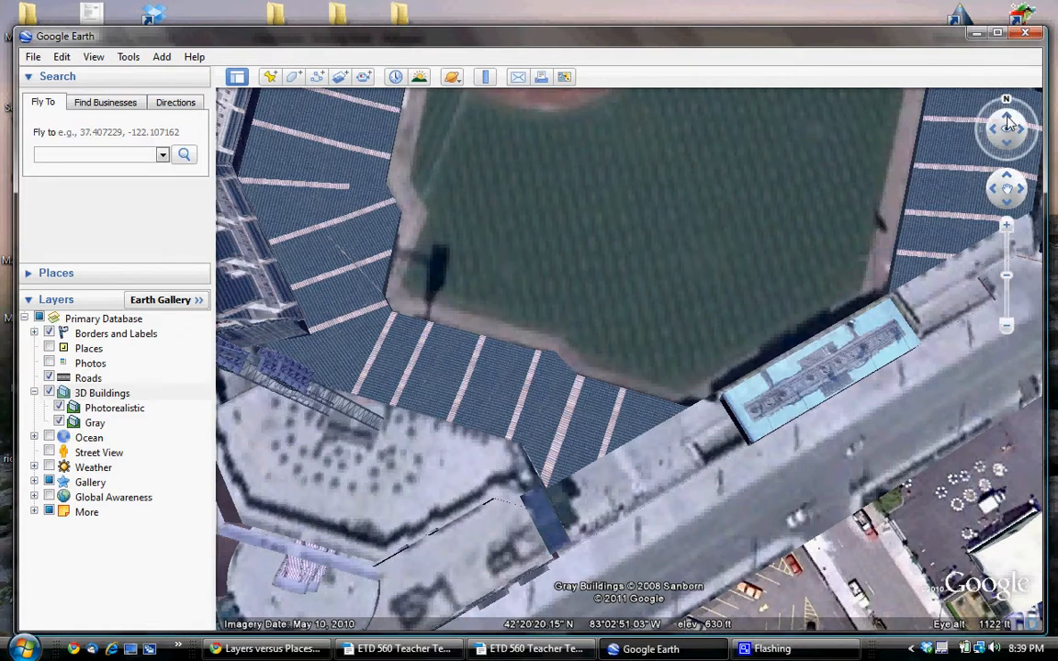
left_click(1008, 144)
left_click(1008, 119)
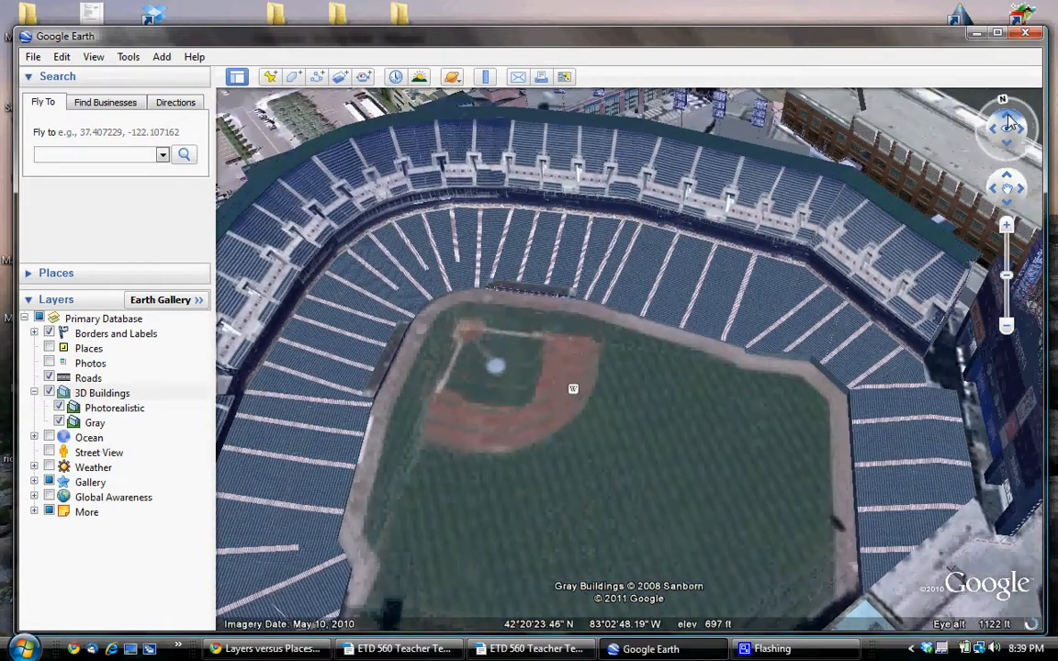
scroll(781, 273, "up", 2)
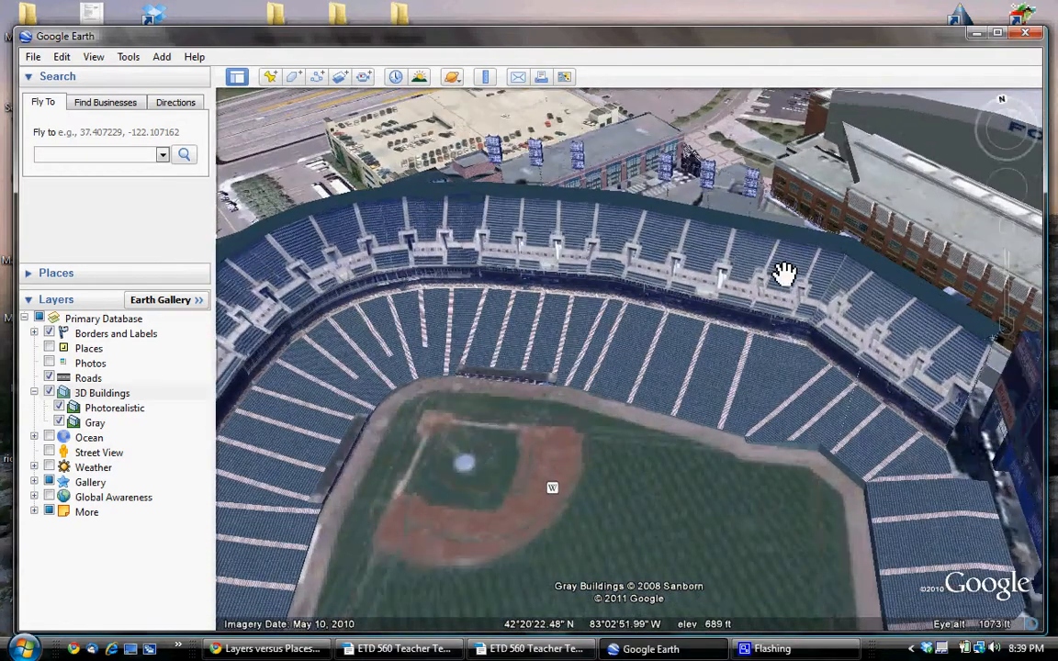
left_click_drag(777, 293, 715, 217)
left_click_drag(723, 331, 668, 275)
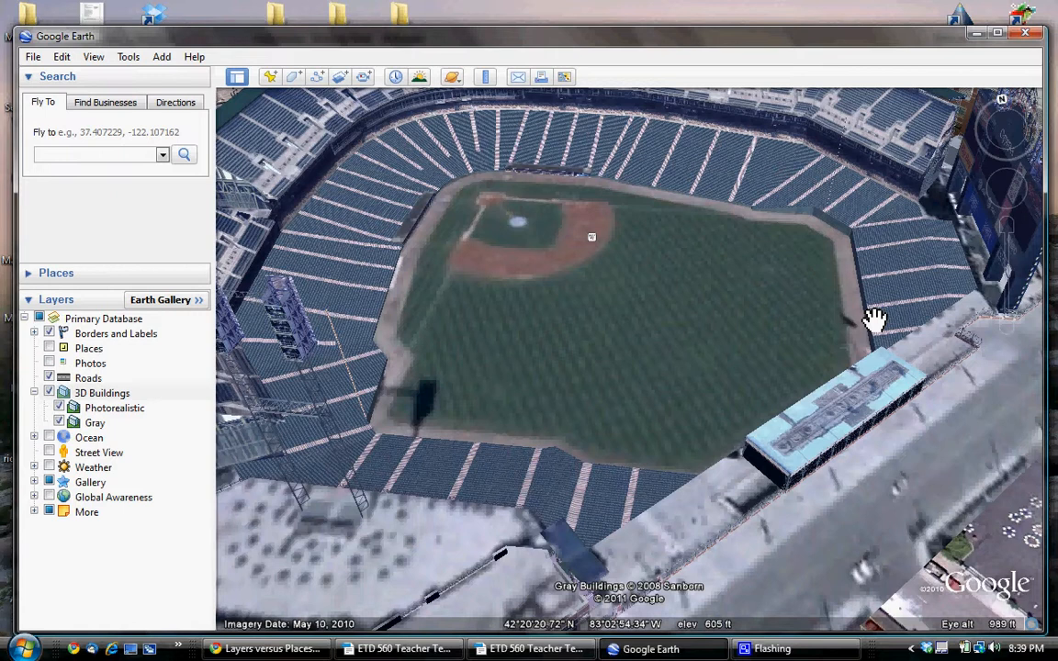
Step: Turn on the Street View layer and open the East Adams Street / Witherell Street photo in full screen
left_click(50, 453)
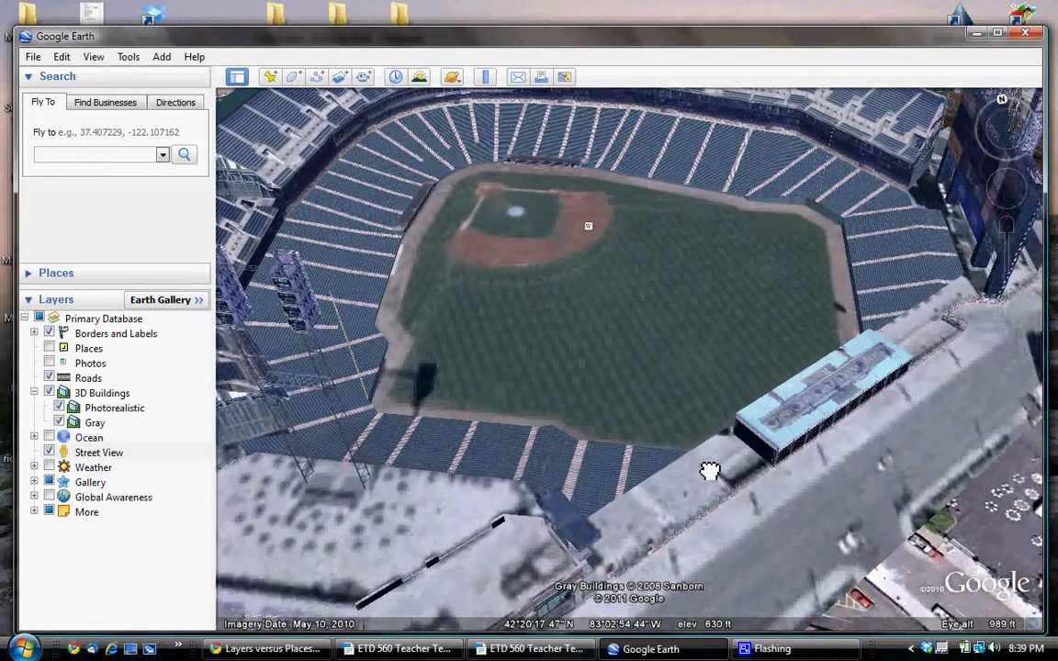
left_click_drag(710, 471, 562, 371)
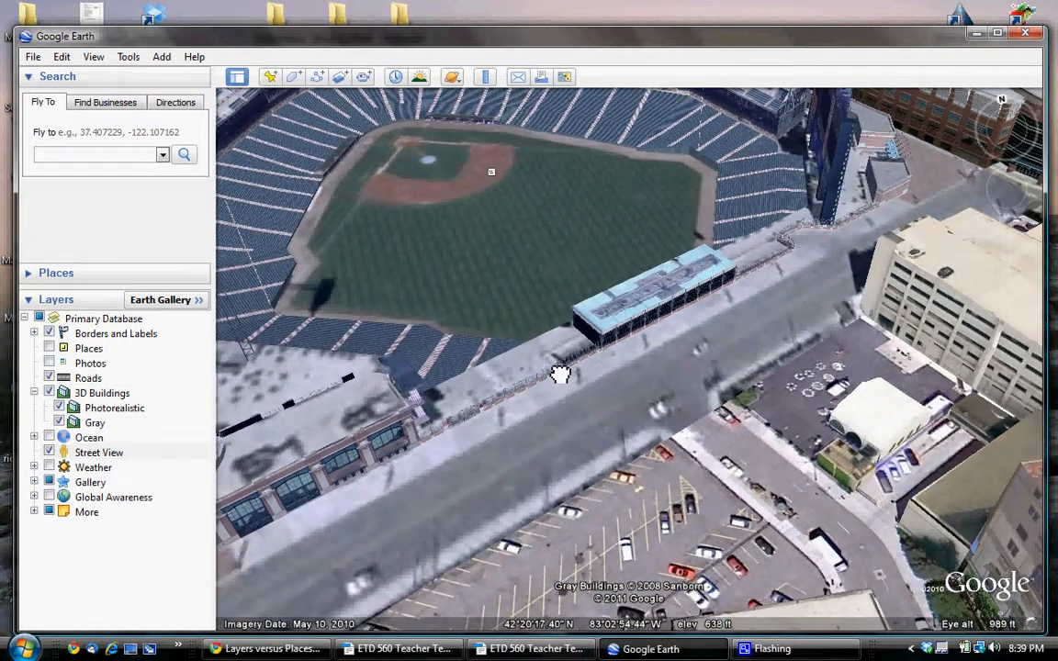
left_click_drag(595, 414, 814, 287)
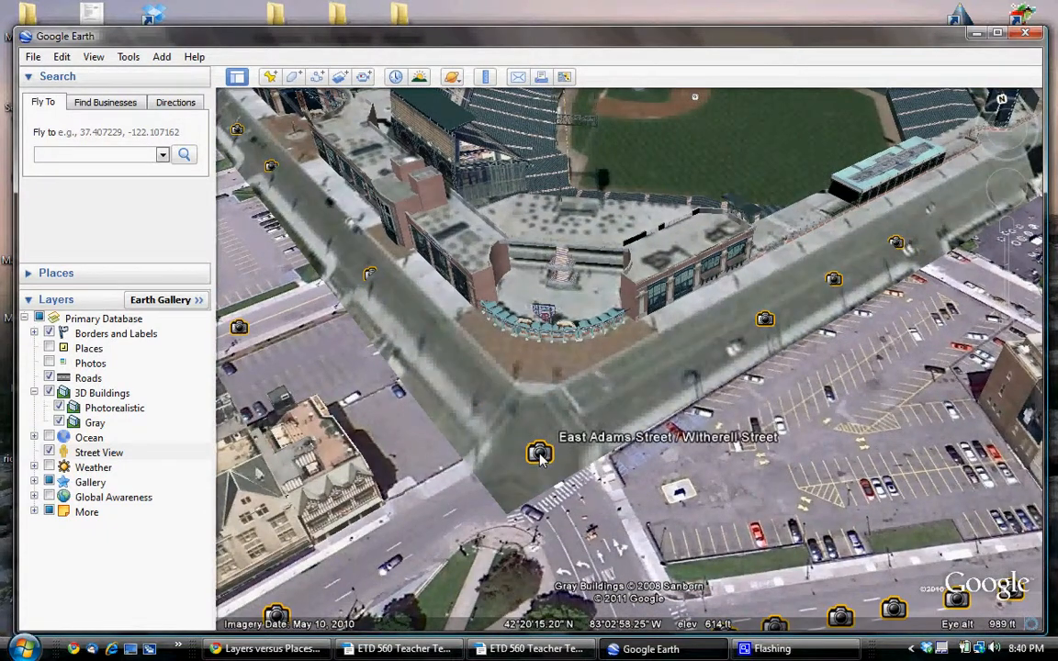
left_click(541, 456)
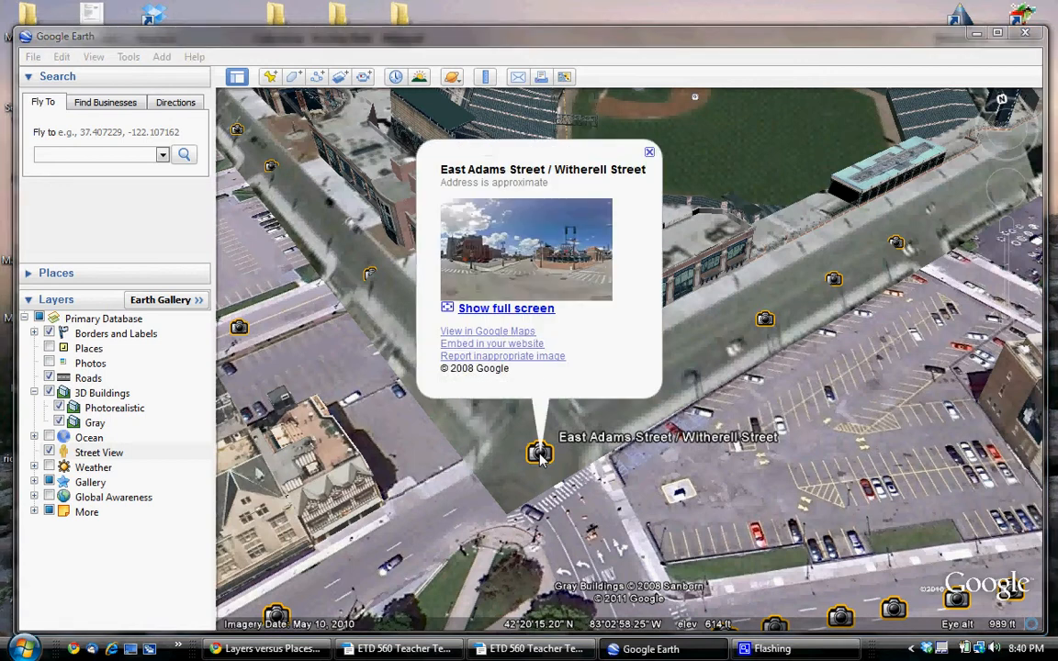
left_click(505, 310)
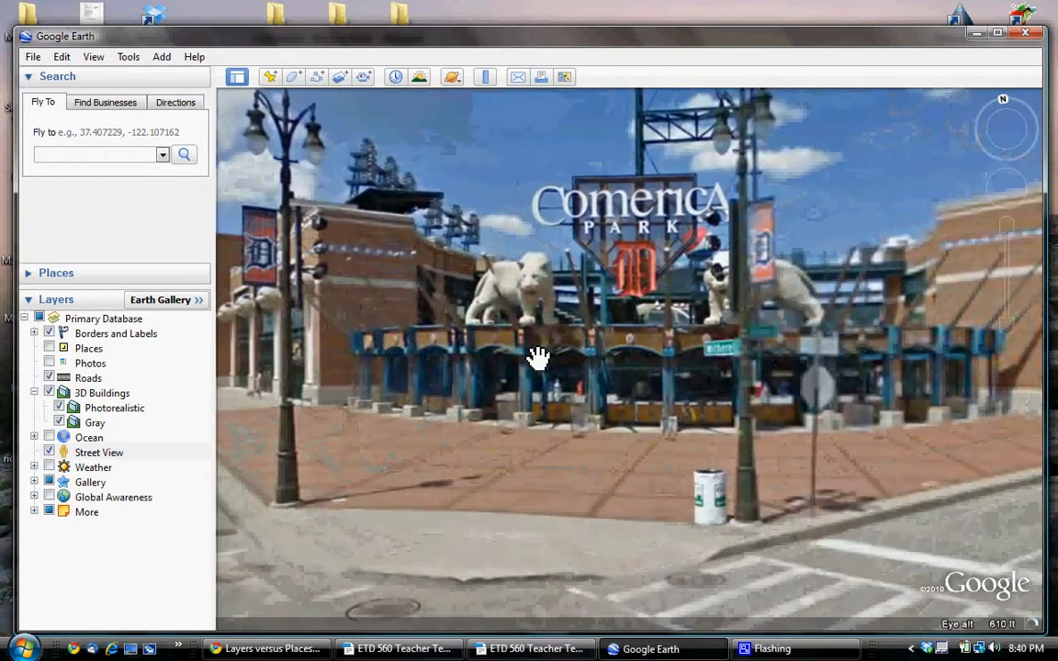
Step: Look around the Comerica Park entrance and along both adjoining streets in the street-level photo, and exit the photo
left_click_drag(898, 438, 607, 401)
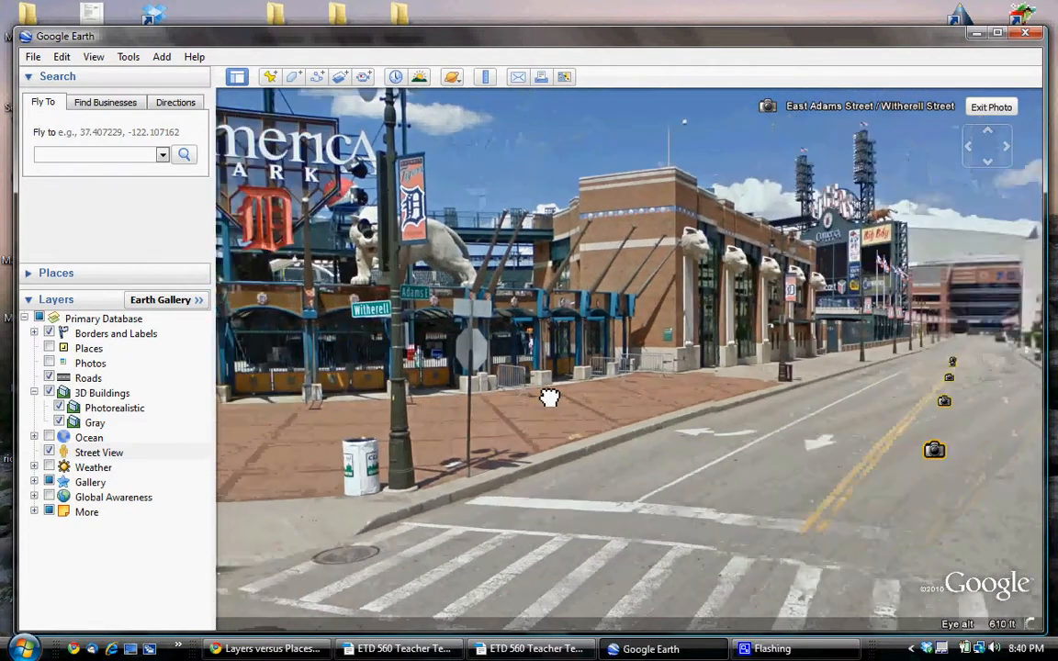
left_click_drag(768, 397, 929, 408)
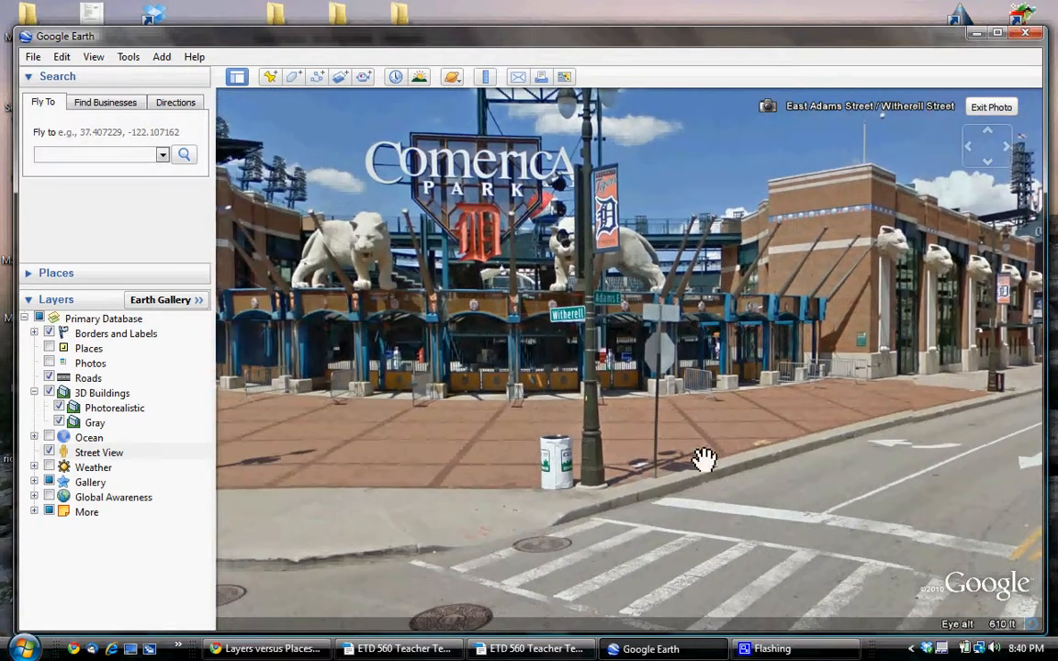
left_click_drag(701, 456, 921, 439)
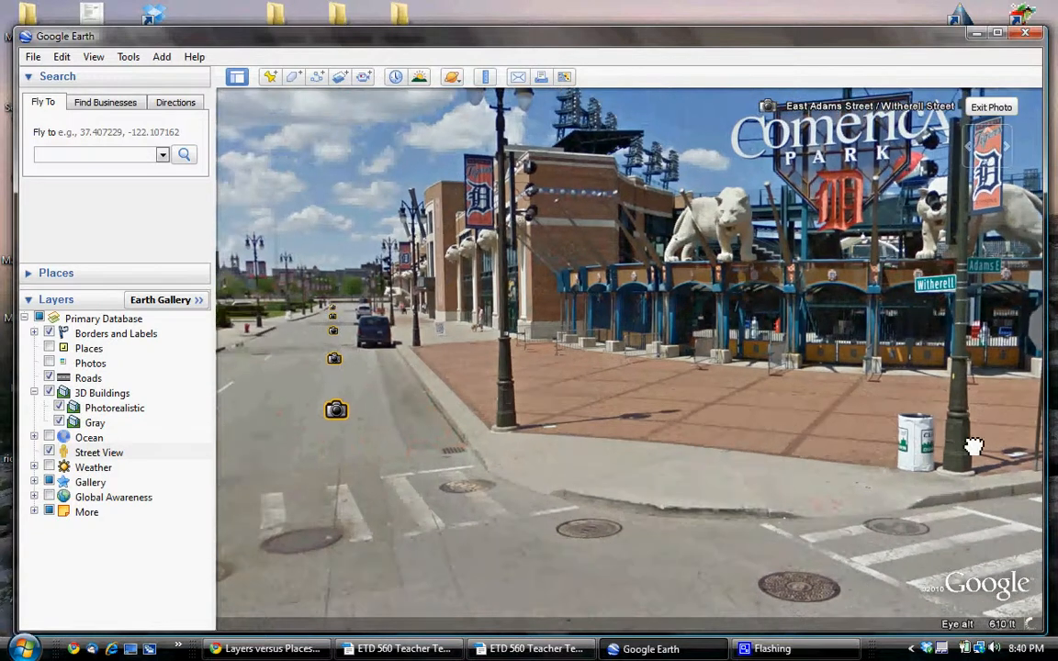
left_click_drag(627, 402, 806, 394)
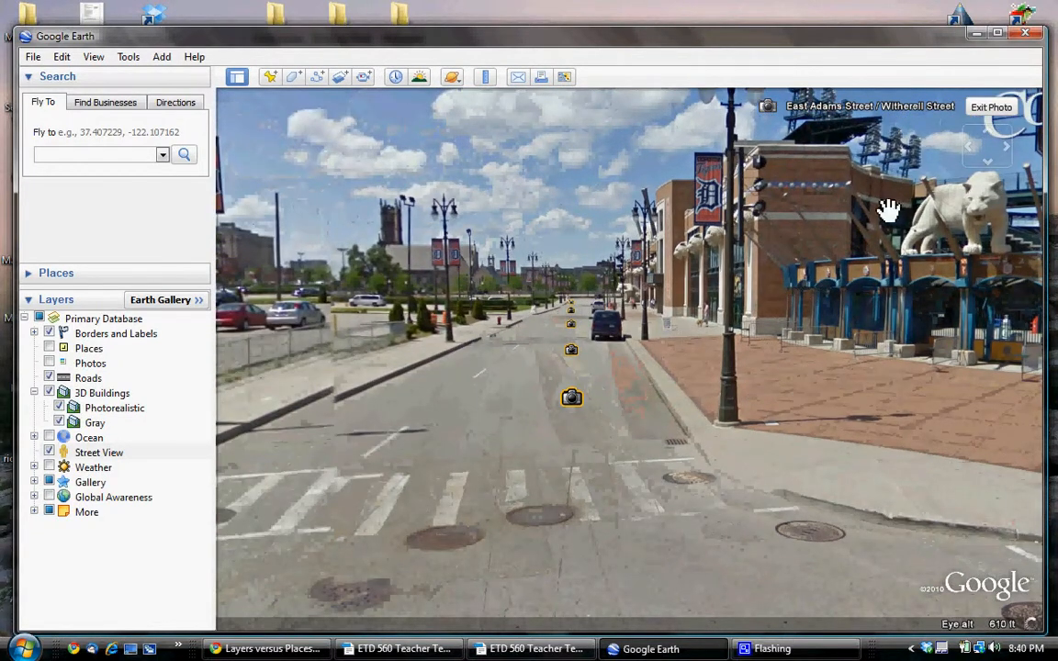
left_click(991, 108)
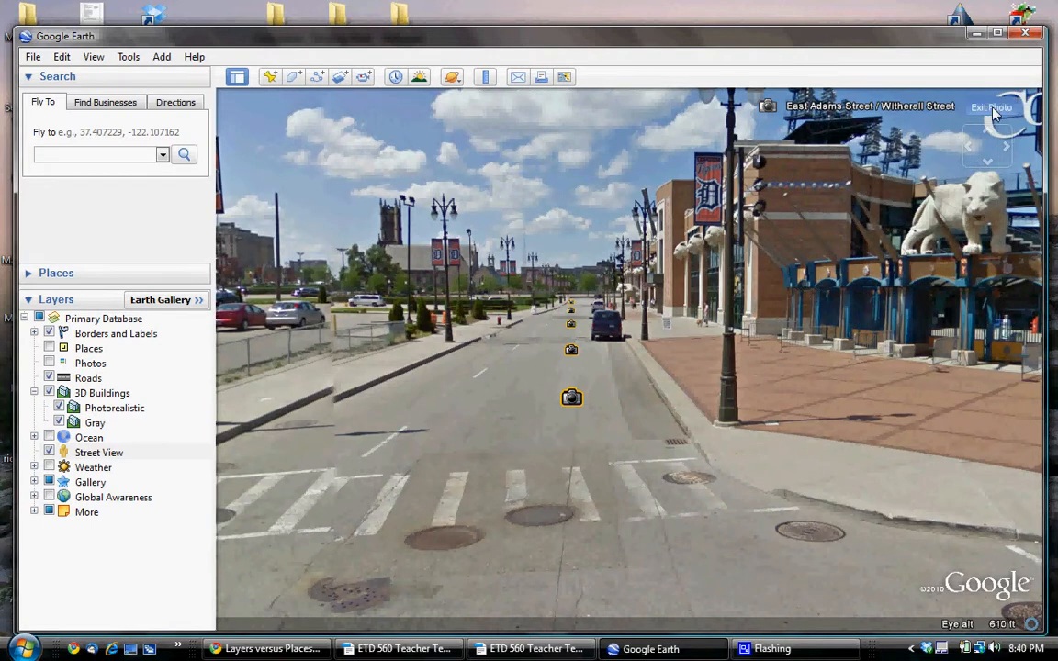